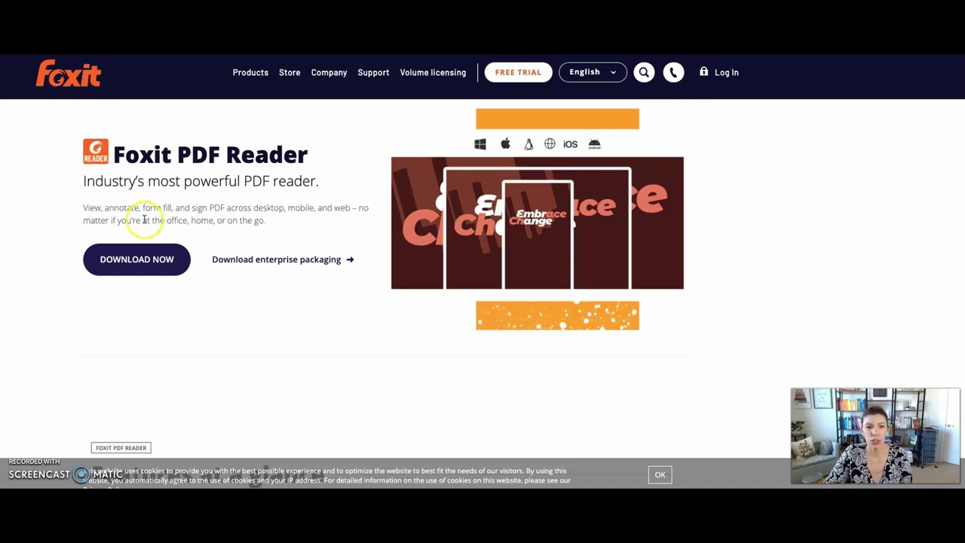
# Open the Foxit download page, dismiss the download dialog, and find the free Foxit PDF Reader product card.
pyautogui.click(140, 269)
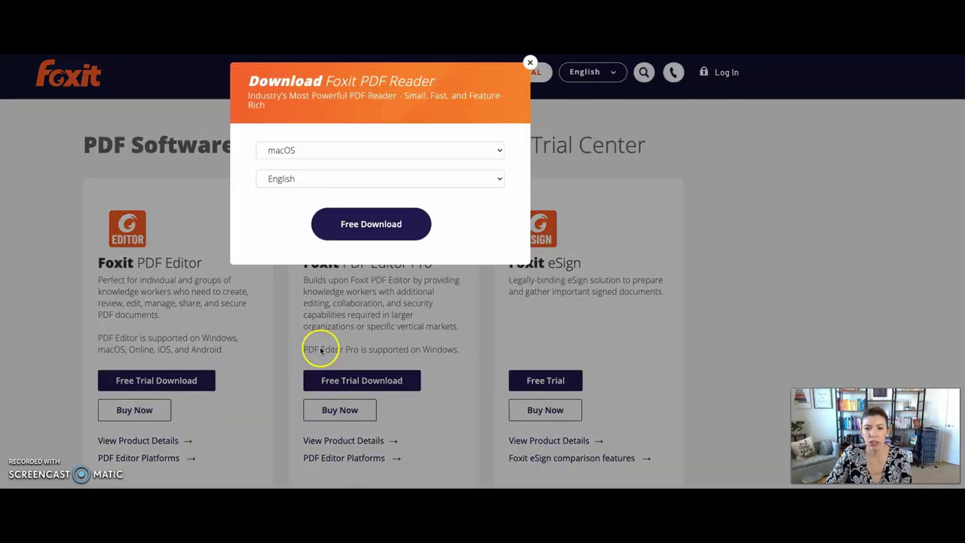
pyautogui.click(530, 62)
pyautogui.scroll(-10, 153, 303)
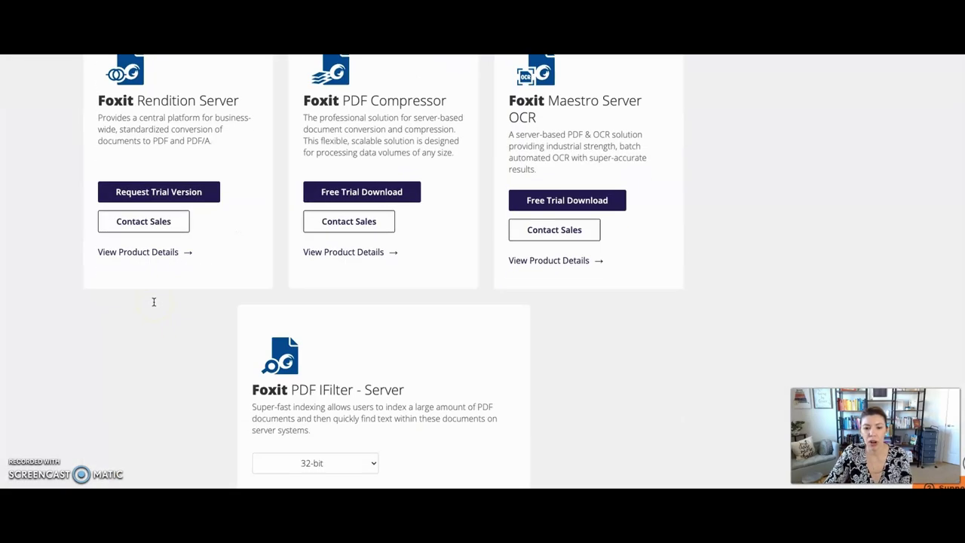
pyautogui.scroll(5, 154, 303)
pyautogui.click(173, 260)
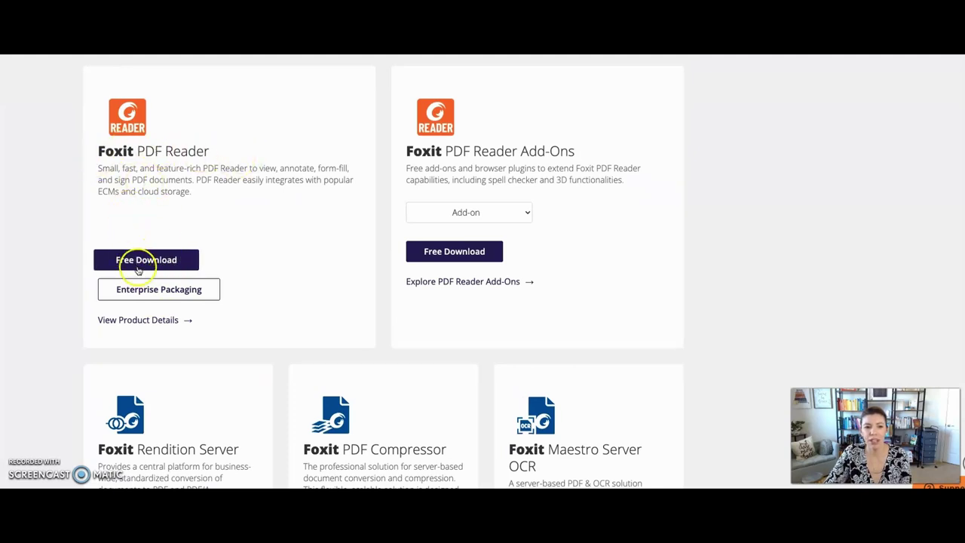
# View the operating system choices offered for the free Foxit PDF Reader download and close the download dialog.
pyautogui.click(143, 260)
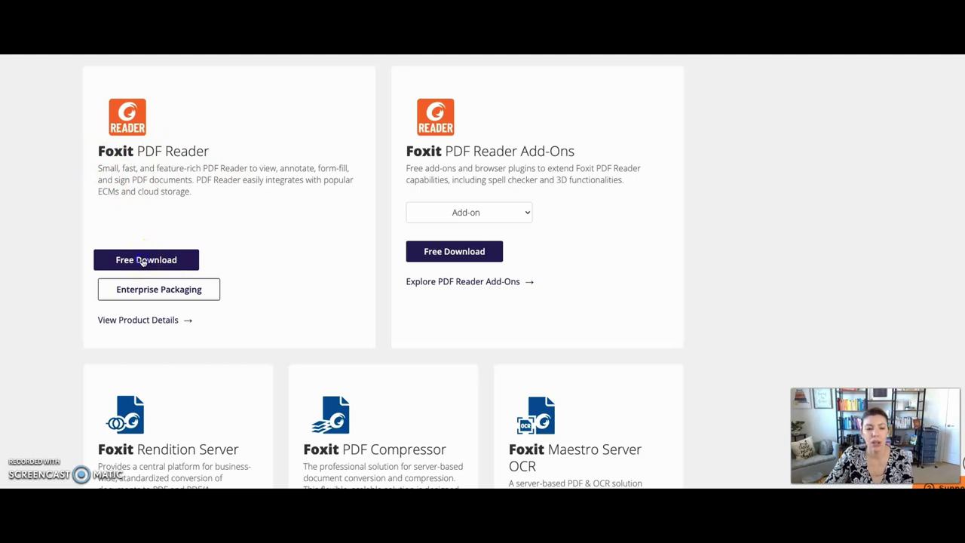
pyautogui.click(291, 152)
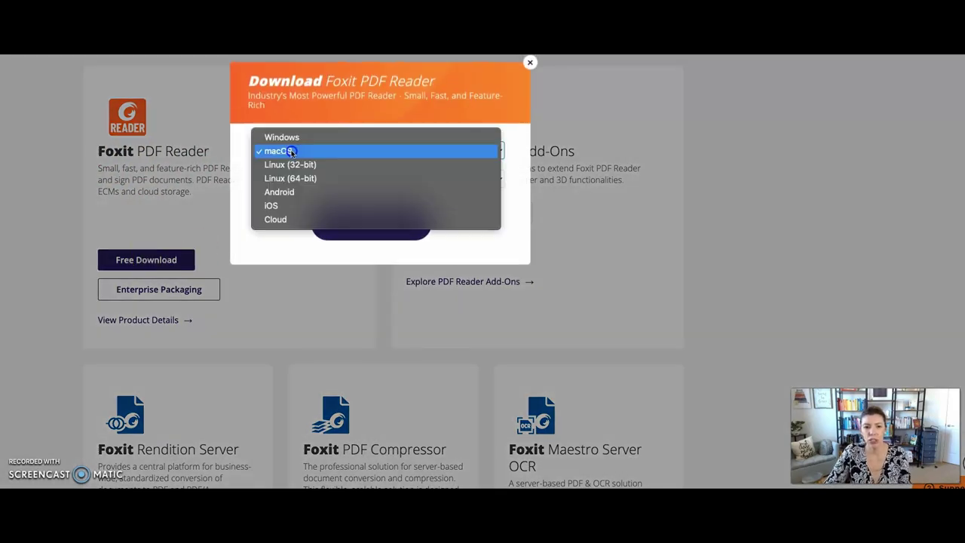
pyautogui.click(287, 253)
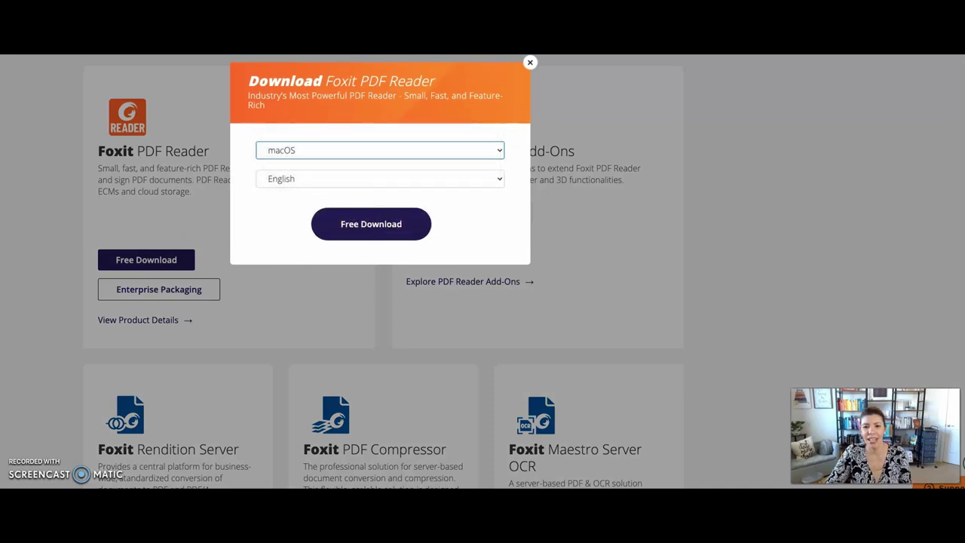
pyautogui.click(531, 64)
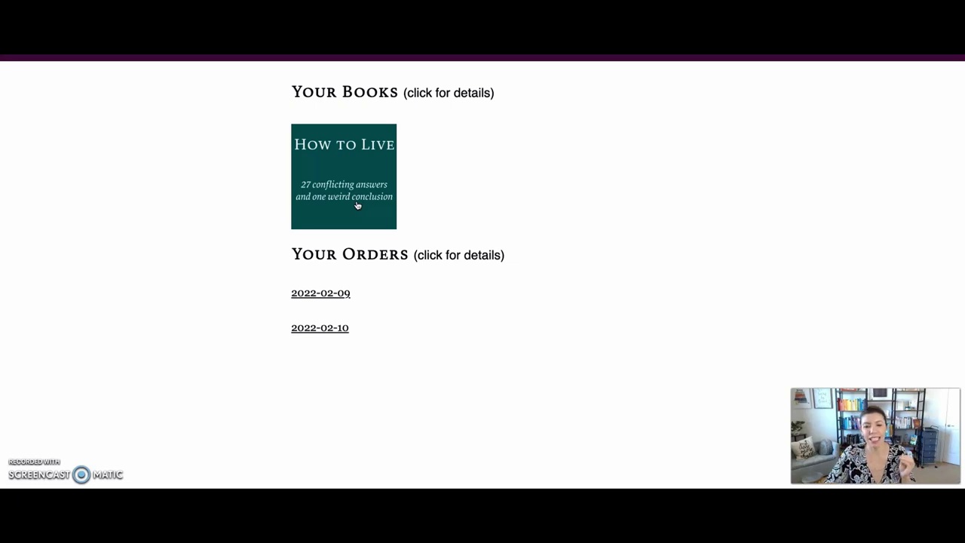
# Get the English PDF edition of How to Live from the purchased books page and open it in Foxit PDF Reader.
pyautogui.click(341, 190)
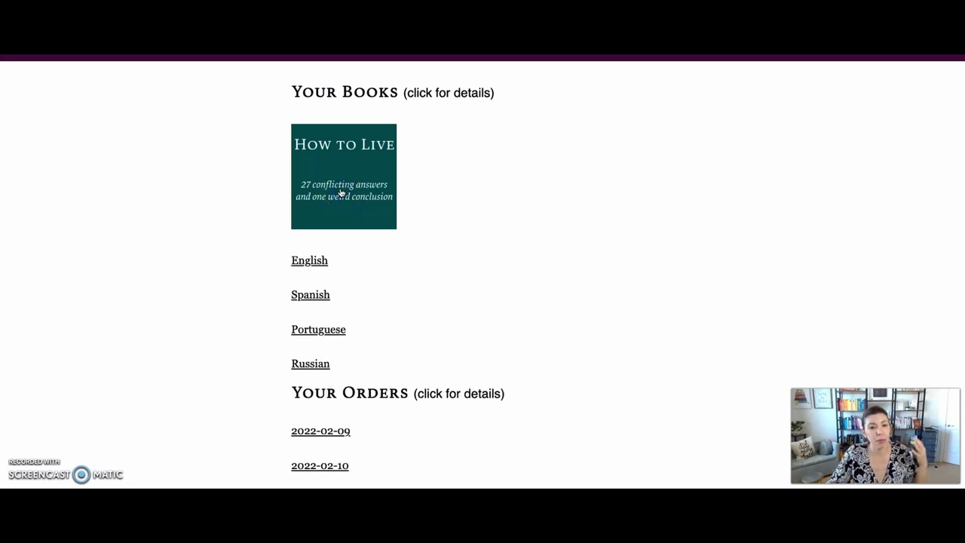
pyautogui.click(302, 257)
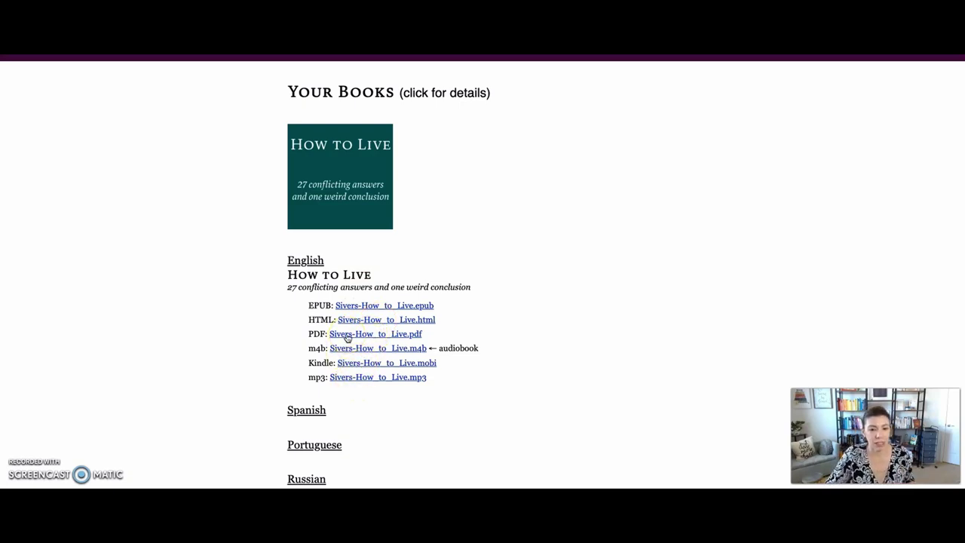
pyautogui.click(348, 337)
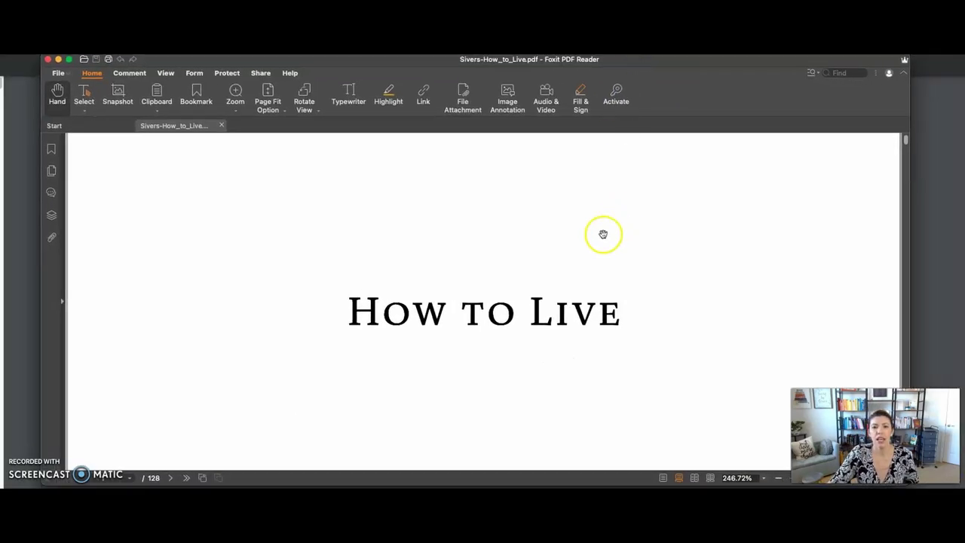
pyautogui.scroll(-5, 562, 254)
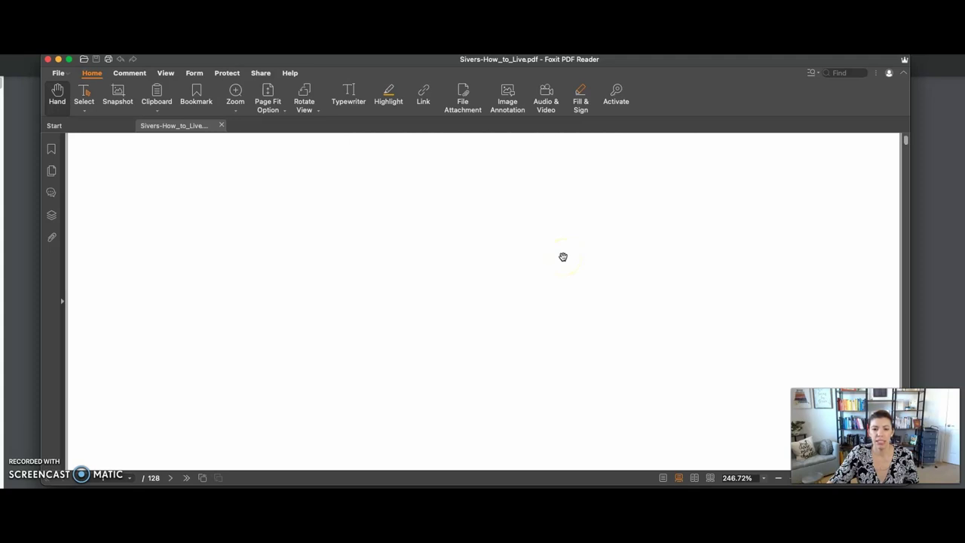
pyautogui.scroll(-5, 562, 257)
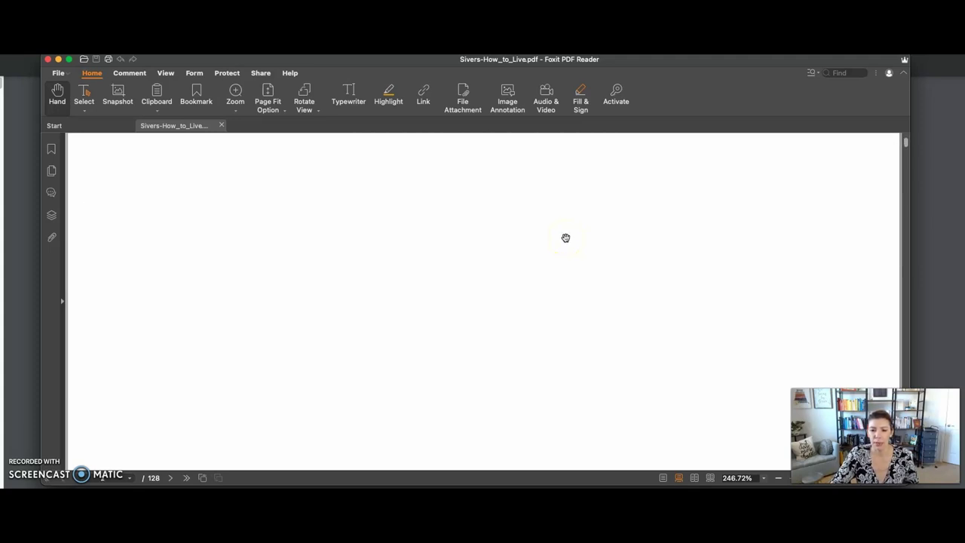
pyautogui.click(566, 360)
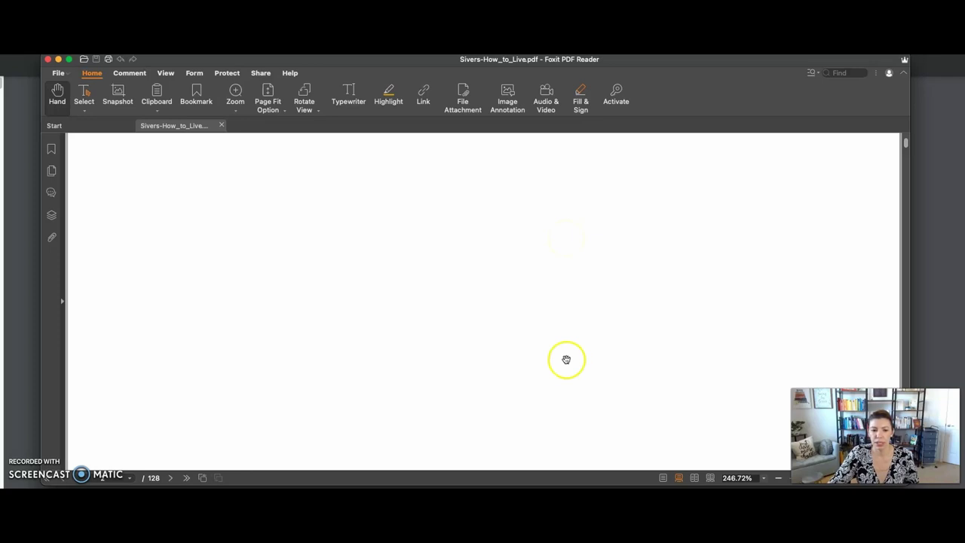
pyautogui.click(129, 477)
pyautogui.click(56, 89)
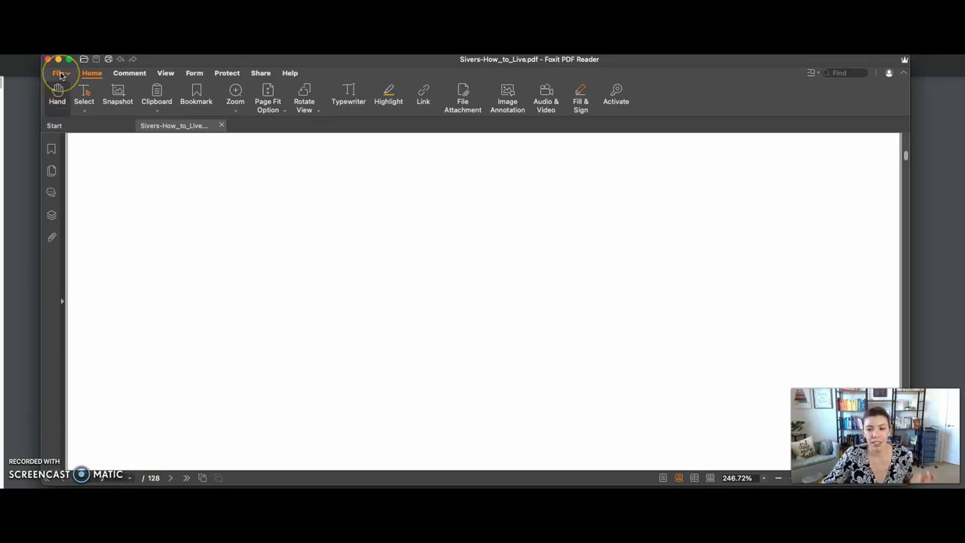
# Open the print settings for the How to Live PDF and set the print handling to Booklet.
pyautogui.click(61, 75)
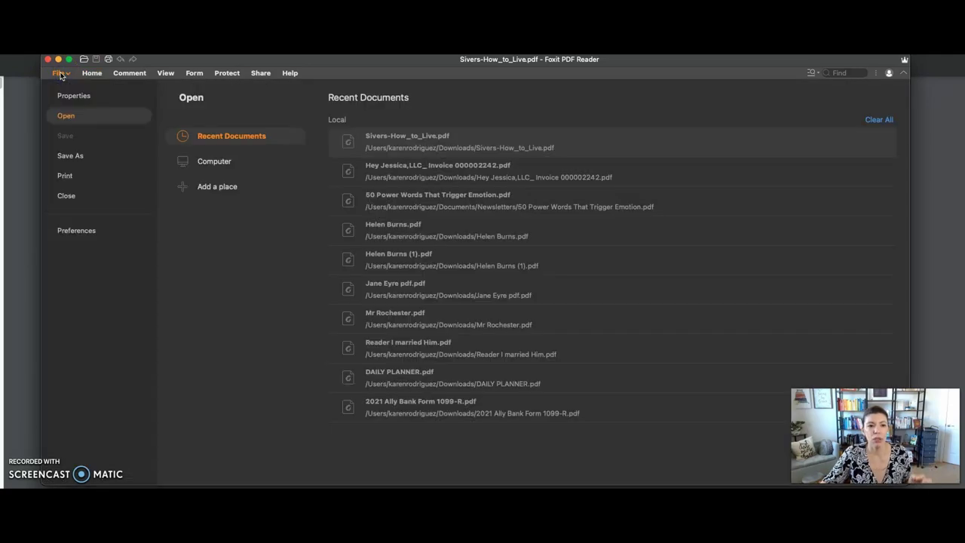
pyautogui.click(61, 145)
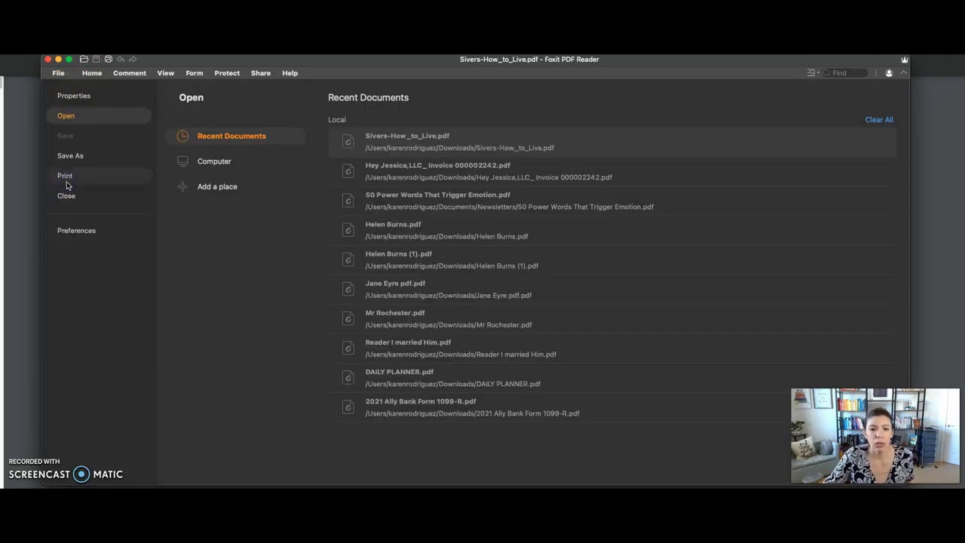
pyautogui.click(66, 178)
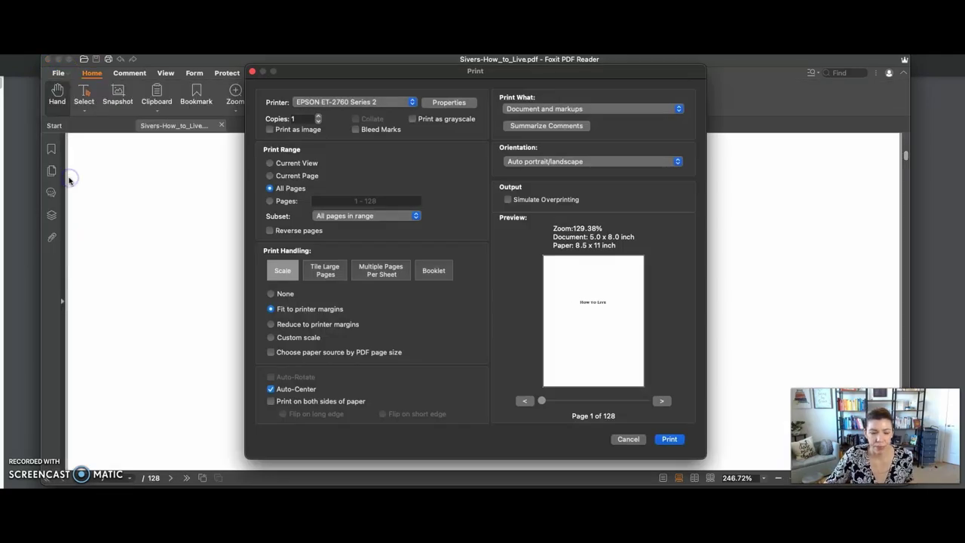
pyautogui.click(288, 201)
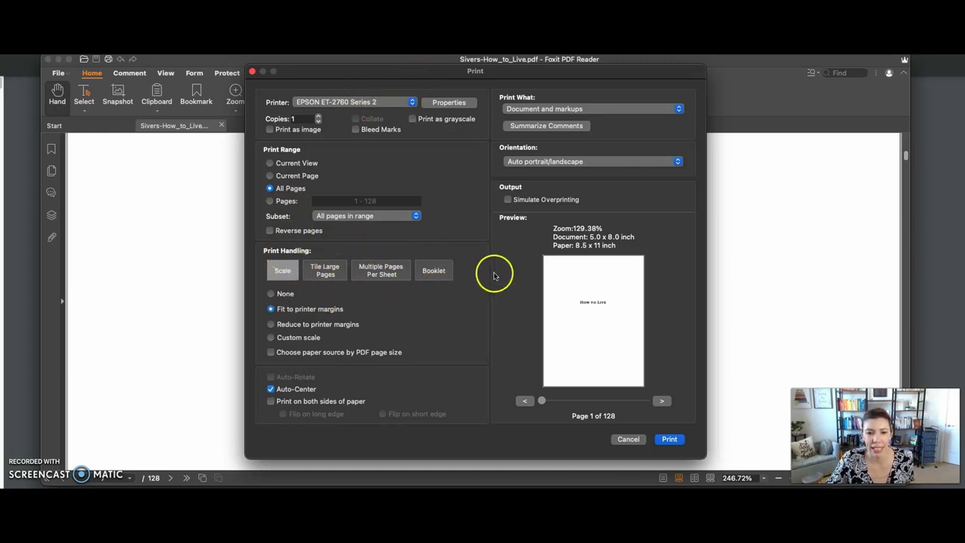
pyautogui.click(421, 279)
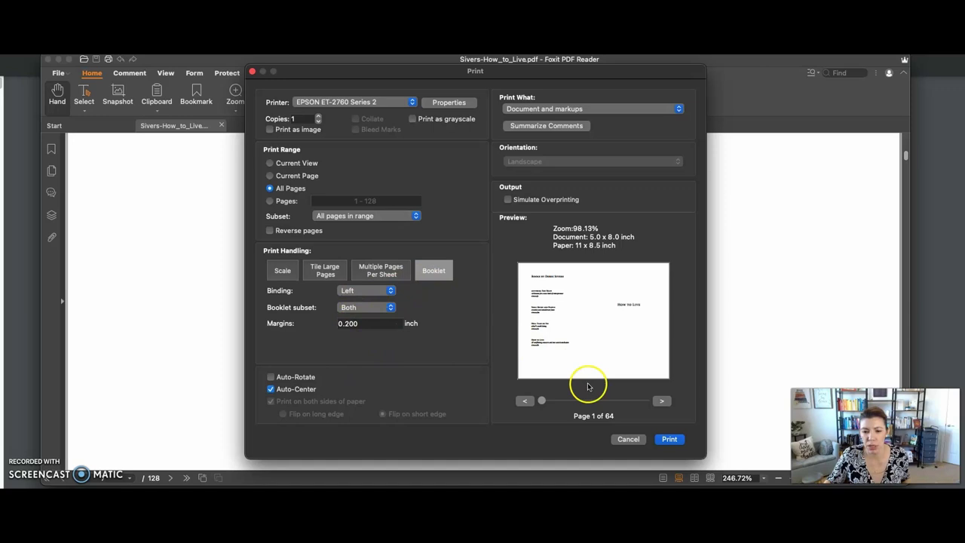
# Page through the booklet print preview up to page 11 to examine how the book pages are paired on each sheet.
pyautogui.click(661, 401)
pyautogui.click(662, 400)
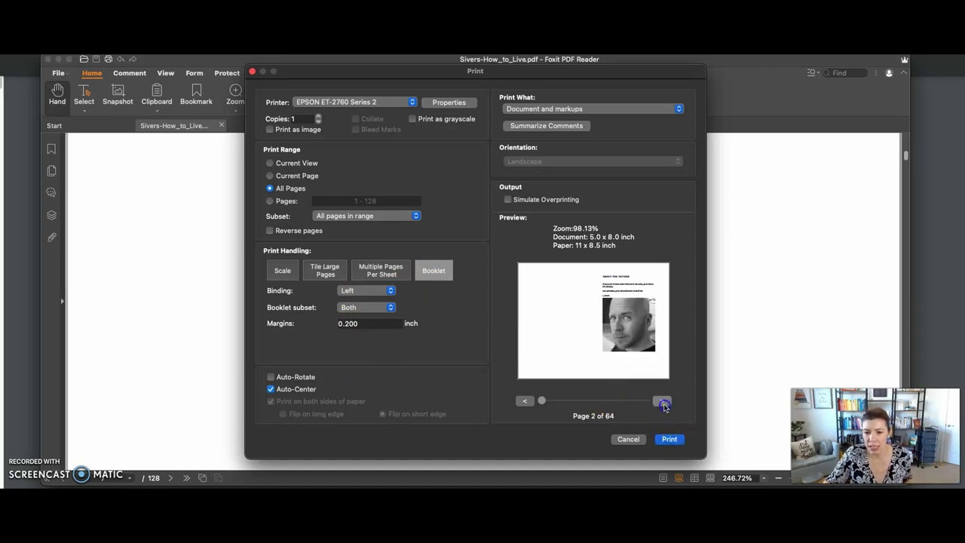
pyautogui.click(661, 401)
pyautogui.click(661, 400)
pyautogui.click(661, 400)
pyautogui.click(661, 400)
pyautogui.click(663, 404)
pyautogui.click(663, 404)
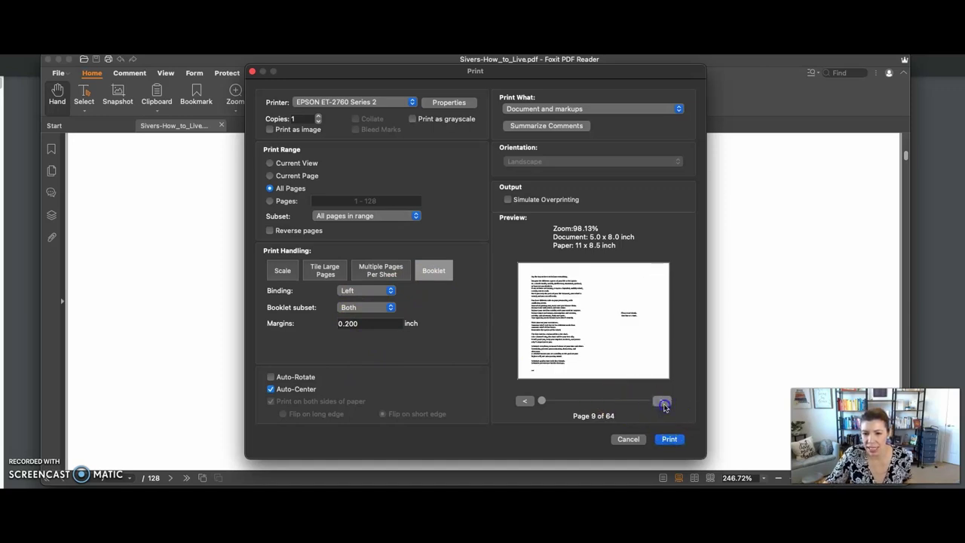
pyautogui.click(663, 403)
pyautogui.click(662, 403)
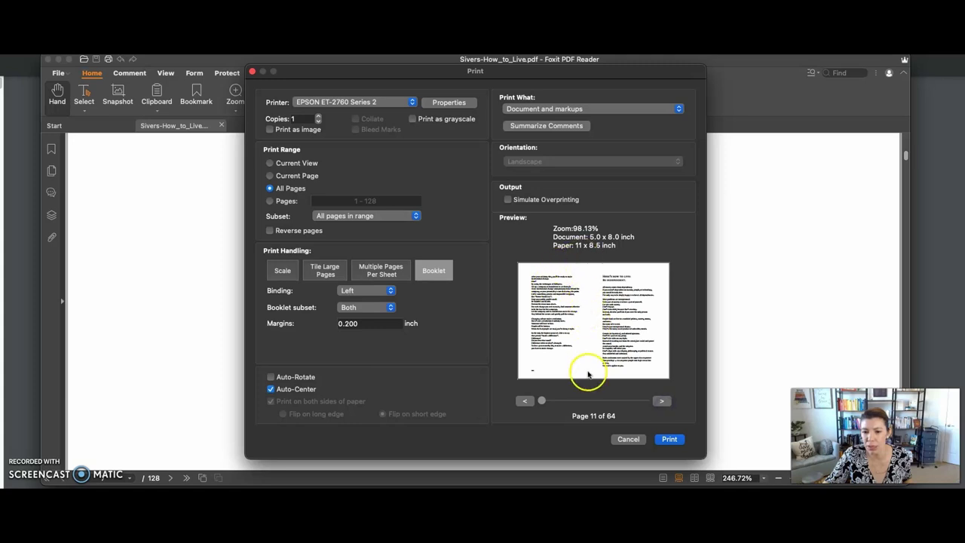